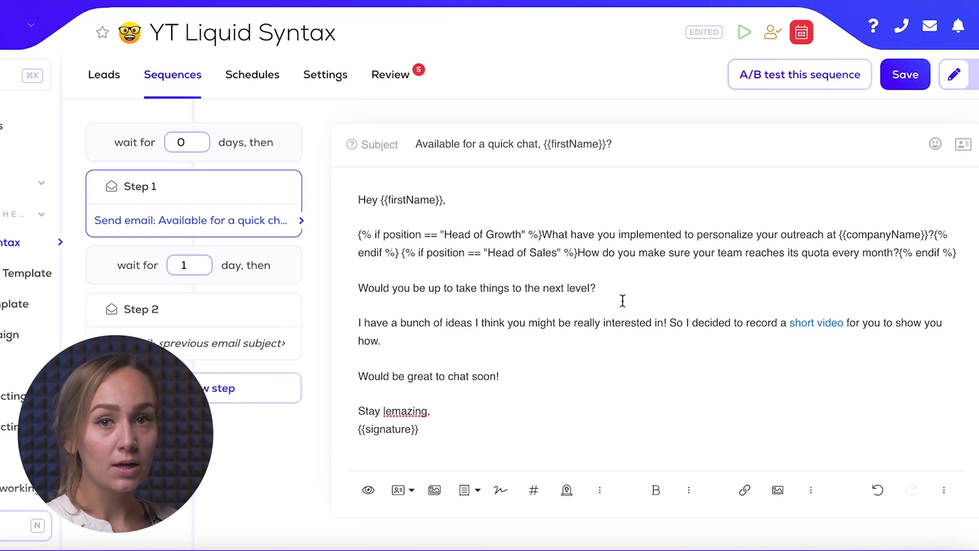
# Step: Open the Liquid syntax editor from the Step 1 email's toolbar
pyautogui.click(534, 491)
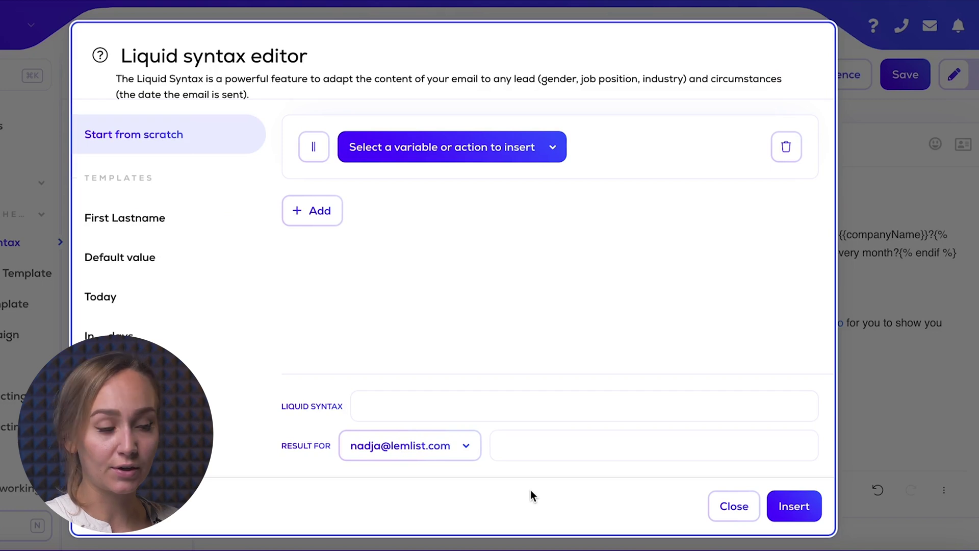
# Step: Add an If block checking that the lead's position is 'Head of Growth', with a new row below
pyautogui.click(455, 146)
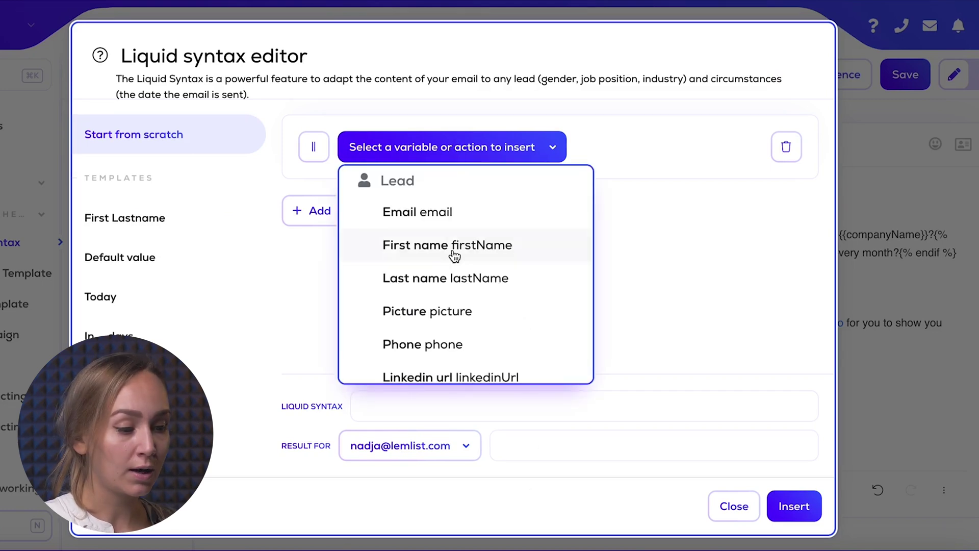
pyautogui.scroll(-2, 455, 264)
pyautogui.scroll(-10, 454, 263)
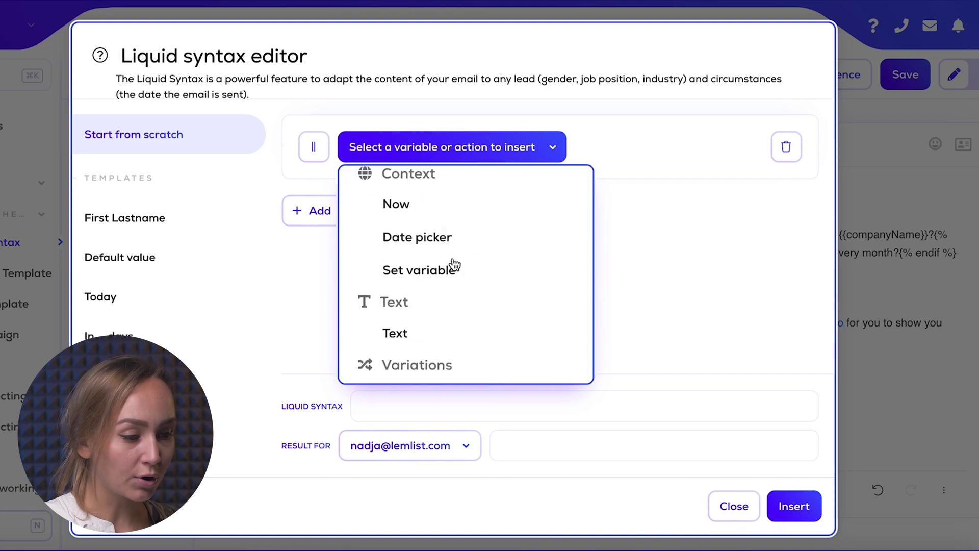
pyautogui.click(392, 303)
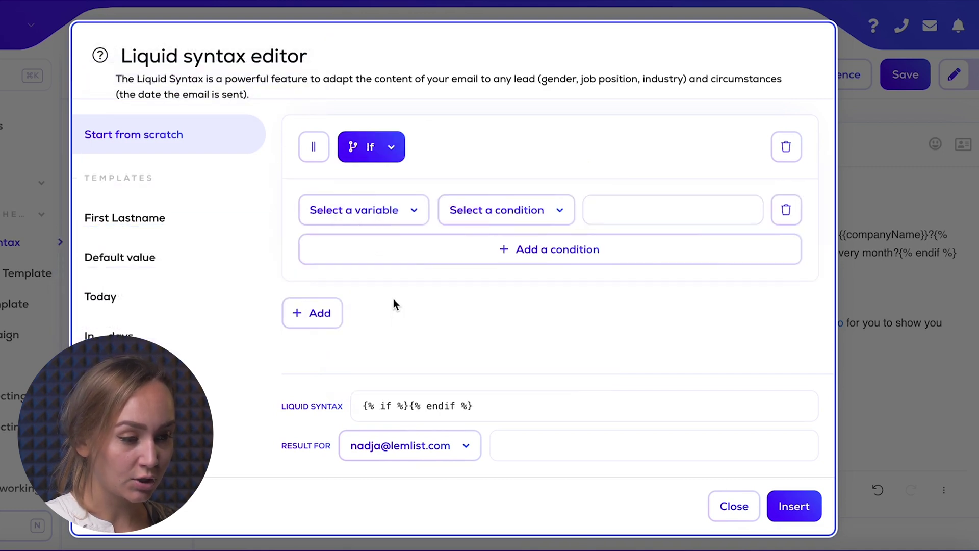
pyautogui.click(387, 210)
pyautogui.scroll(-2, 427, 378)
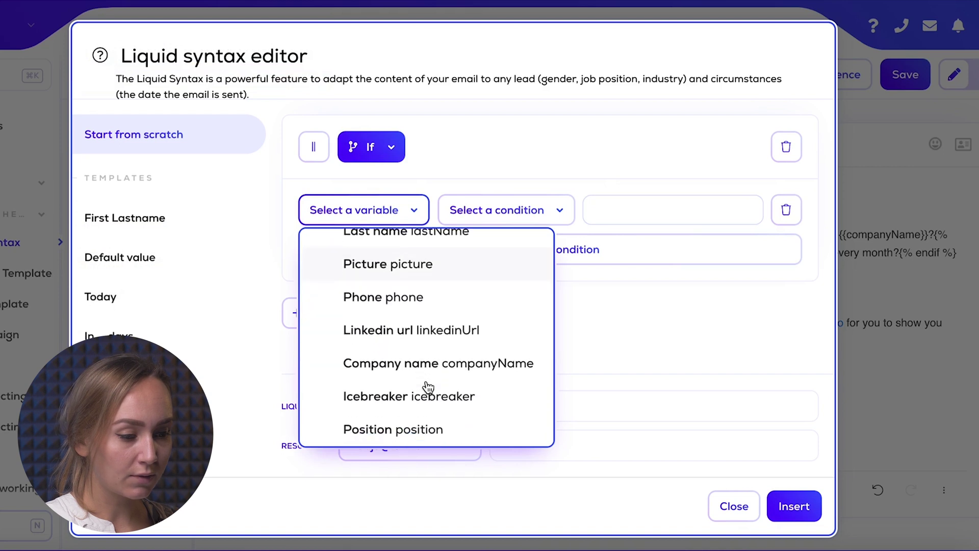
pyautogui.click(422, 428)
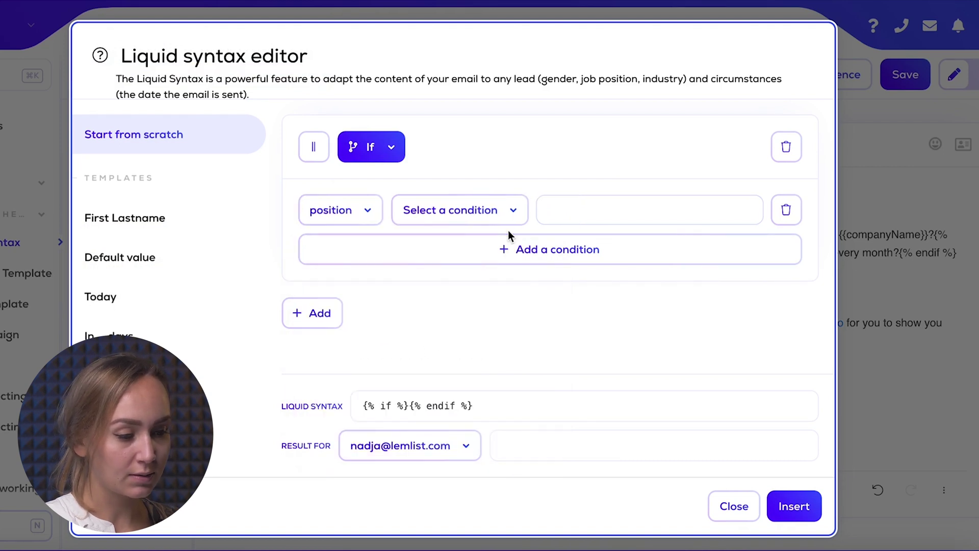
pyautogui.click(477, 220)
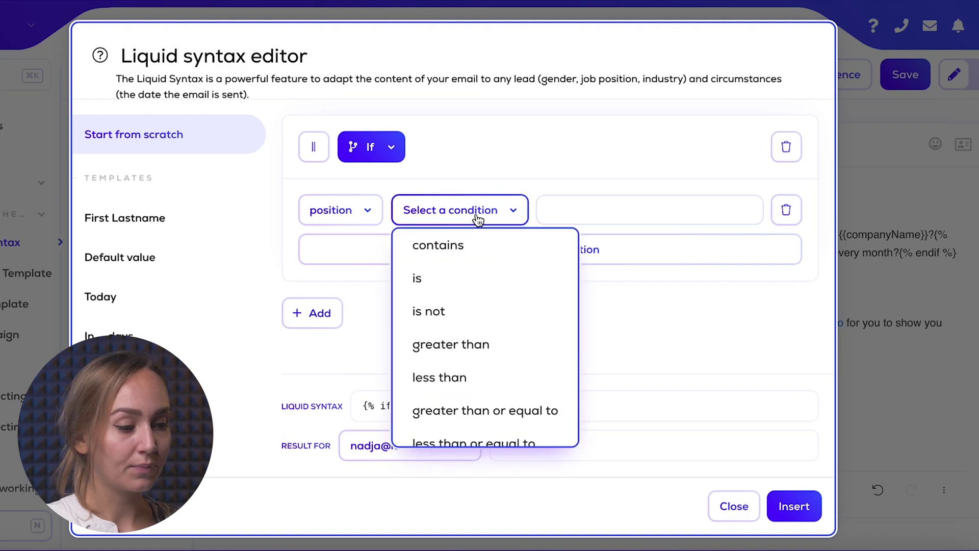
pyautogui.click(454, 280)
pyautogui.click(490, 210)
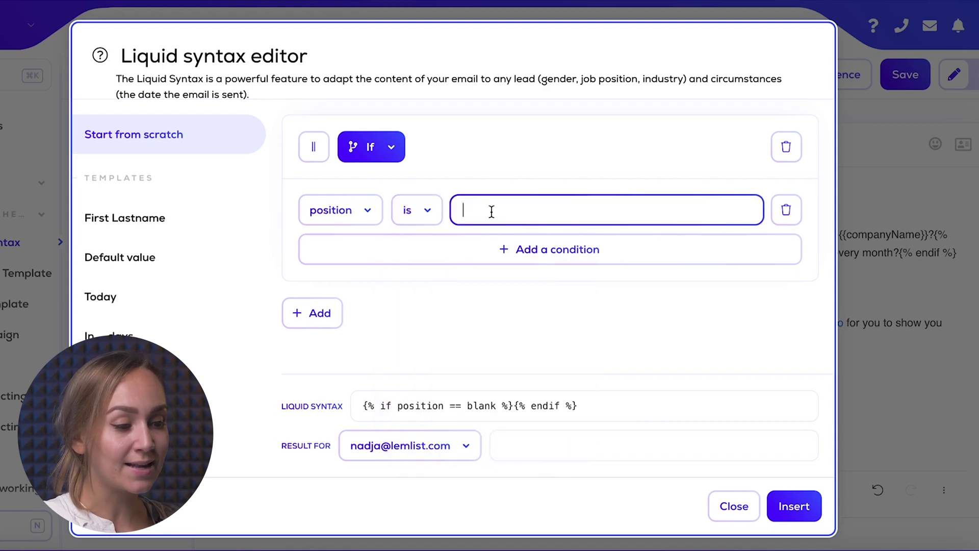
pyautogui.write('Head of Growth')
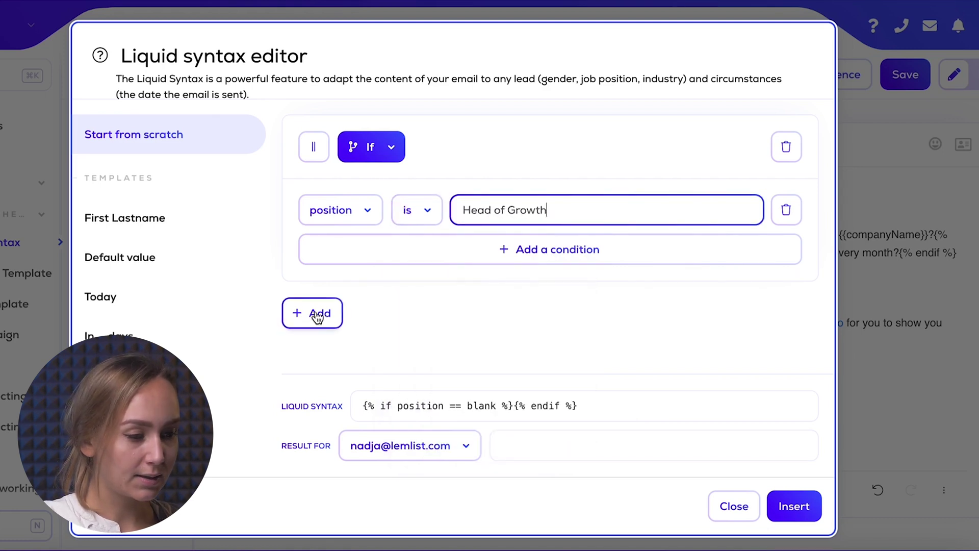
pyautogui.click(317, 313)
# Step: Add a Text block: 'What have you implemented to personalize your outreach at {{companyName}}?'
pyautogui.click(385, 331)
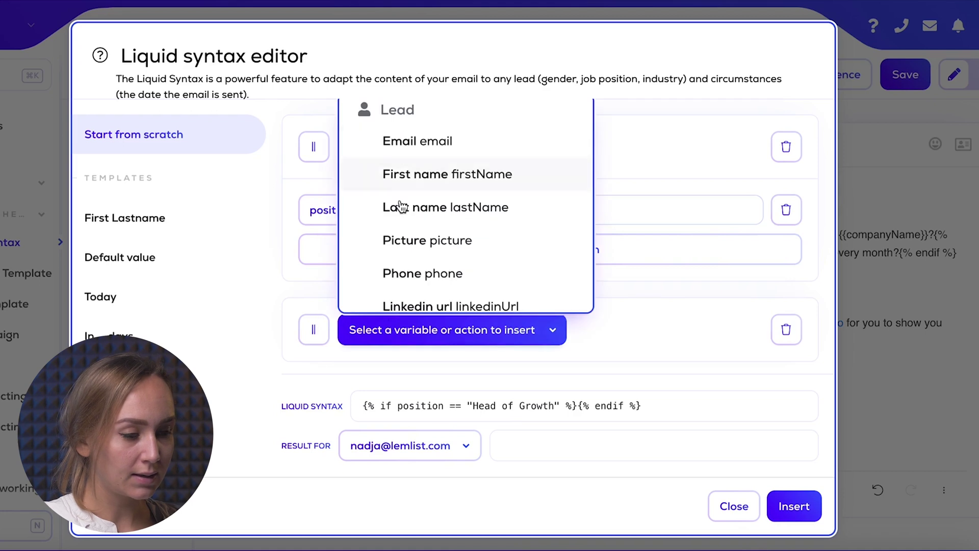
pyautogui.scroll(-3, 406, 219)
pyautogui.scroll(-5, 402, 232)
pyautogui.scroll(-5, 400, 228)
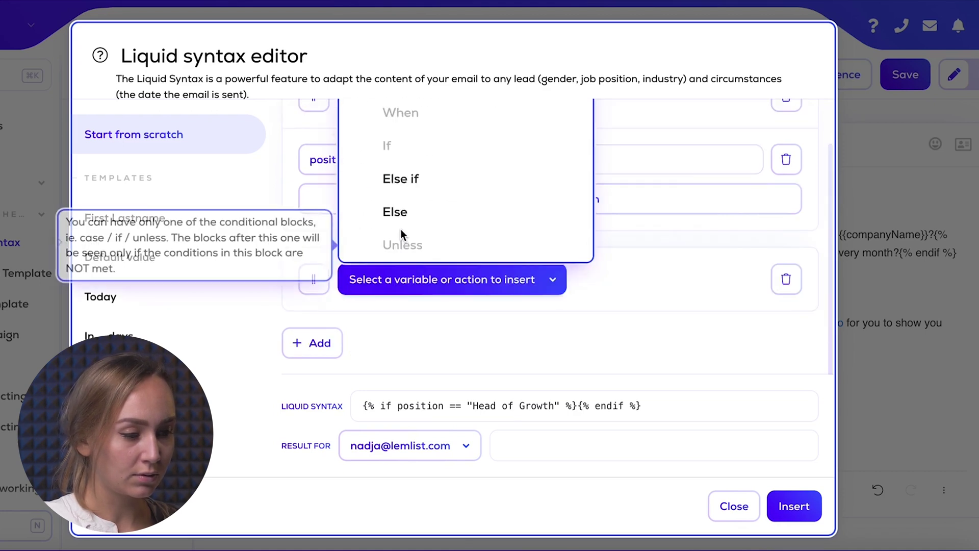
pyautogui.scroll(5, 400, 229)
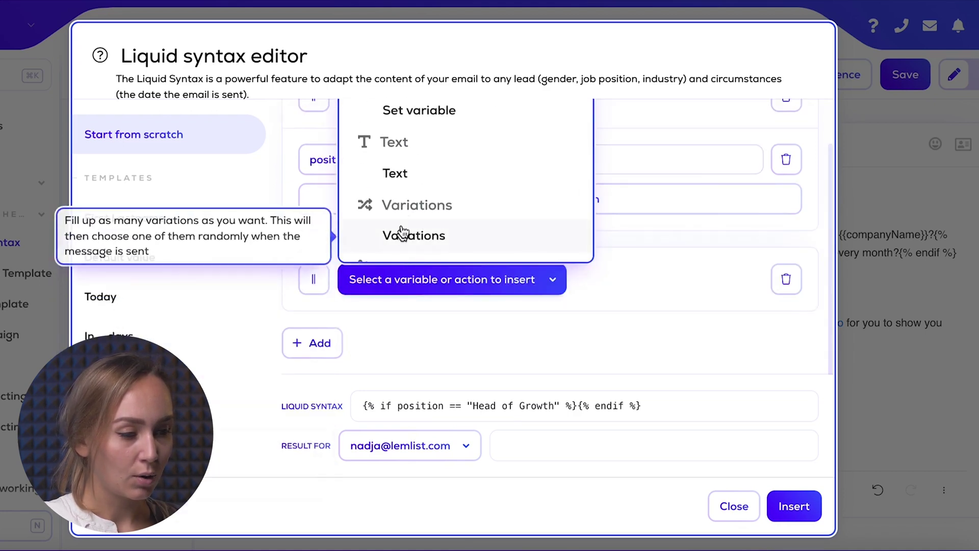
pyautogui.click(389, 176)
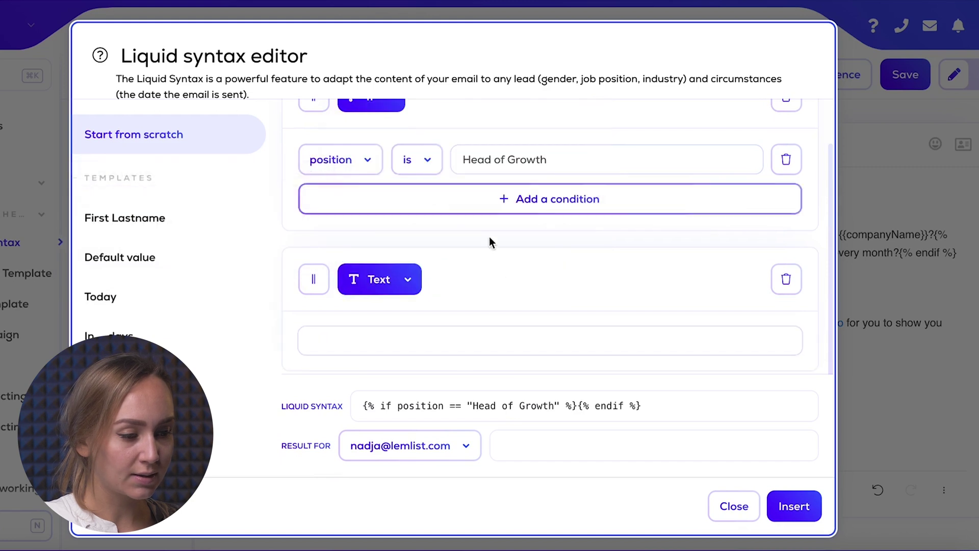
pyautogui.click(411, 338)
pyautogui.write('What have you implemented to personalize your outreach at {{companyName}}?')
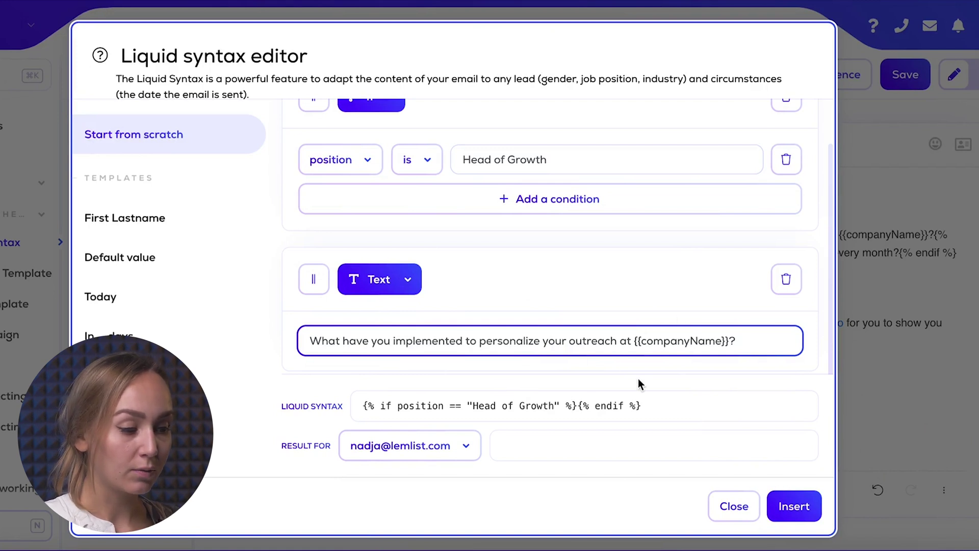
pyautogui.scroll(-1, 364, 326)
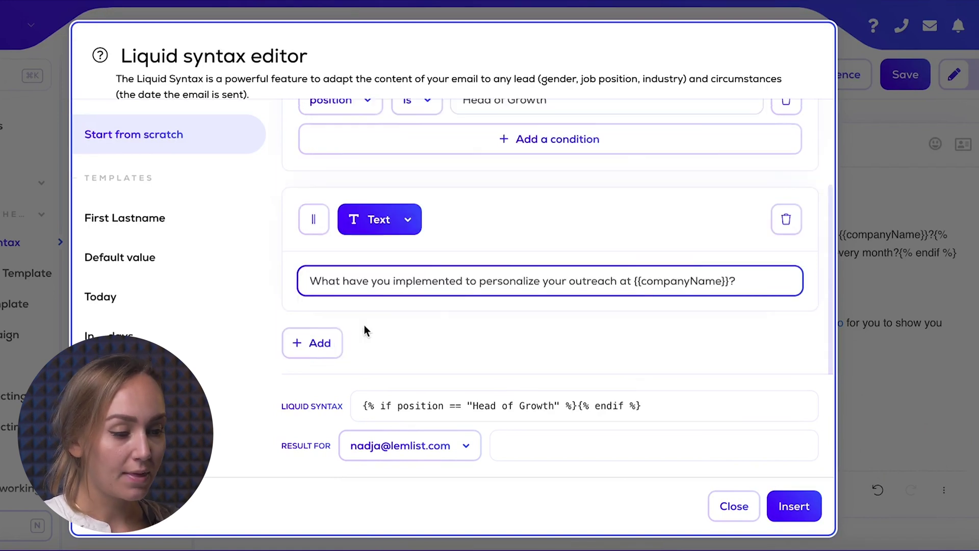
# Step: Add an Else if block checking that the lead's position is 'Head of Sales'
pyautogui.click(326, 349)
pyautogui.scroll(-2, 325, 350)
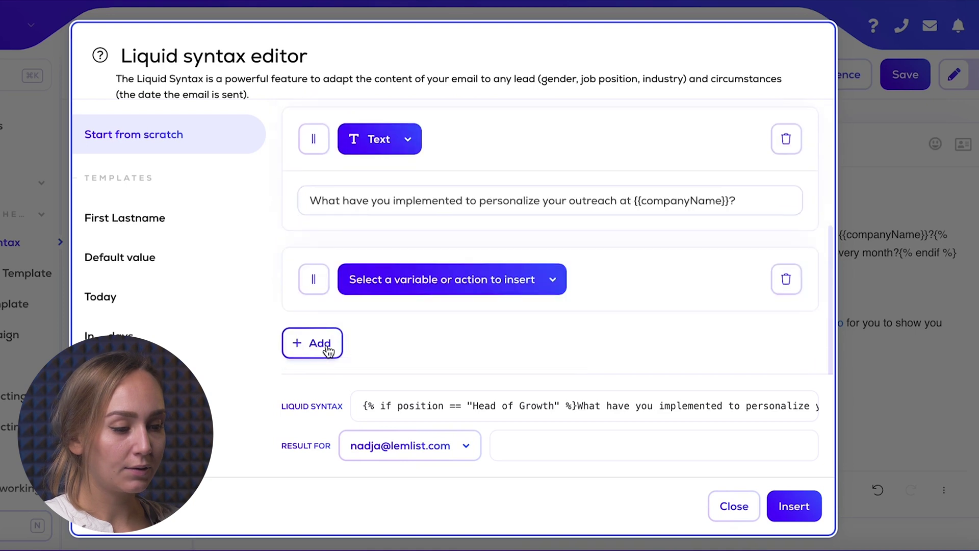
pyautogui.click(391, 289)
pyautogui.scroll(-10, 403, 240)
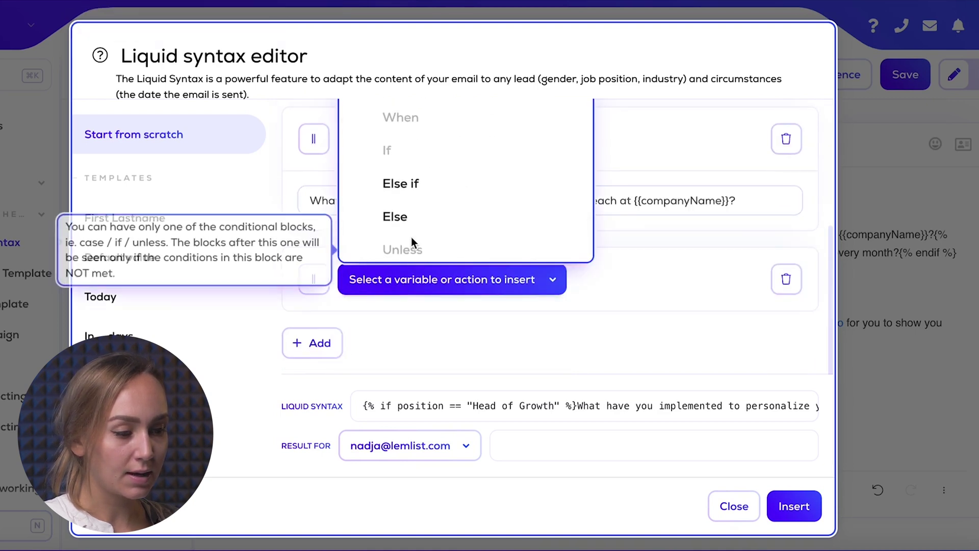
pyautogui.click(401, 183)
pyautogui.scroll(-2, 391, 285)
pyautogui.click(391, 245)
pyautogui.scroll(-3, 391, 204)
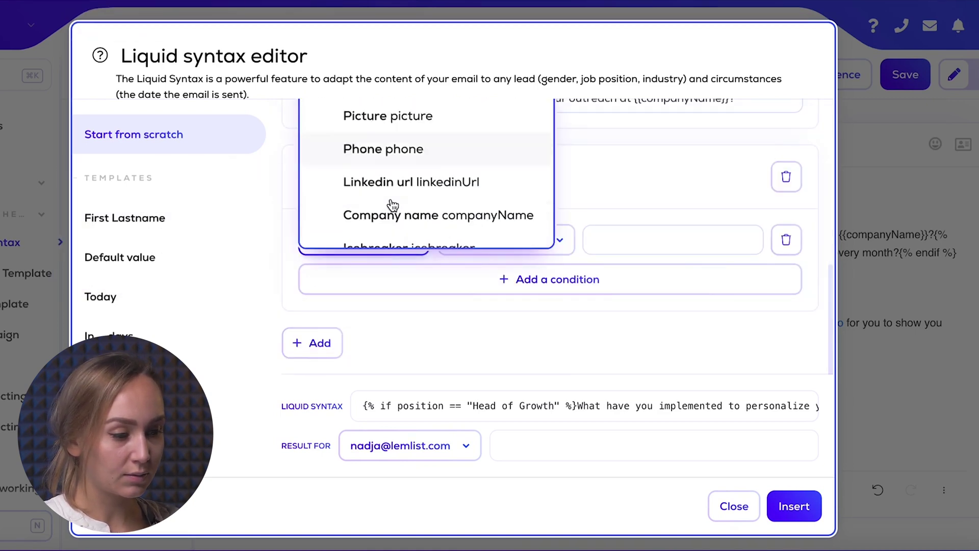
pyautogui.click(383, 230)
pyautogui.click(449, 240)
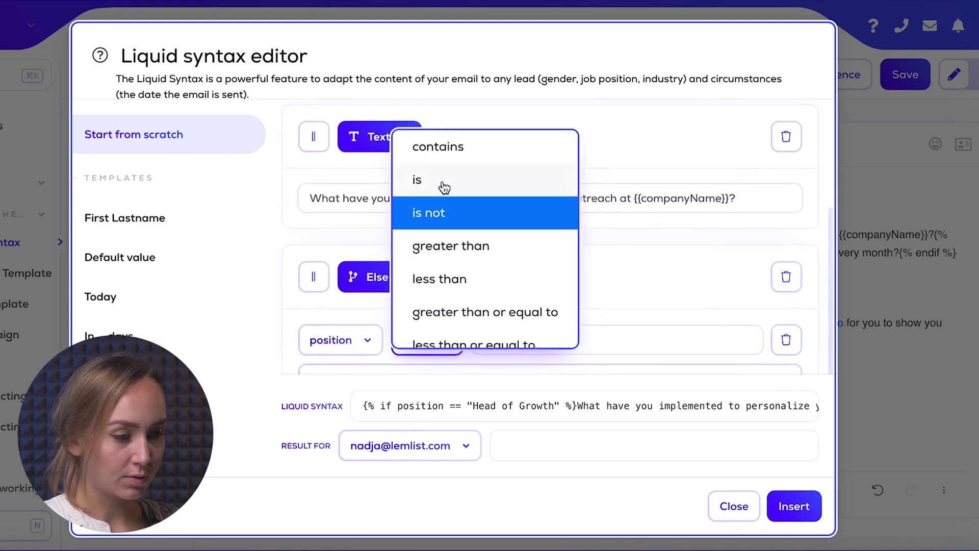
pyautogui.click(442, 188)
pyautogui.click(503, 332)
pyautogui.write('Head of Sales')
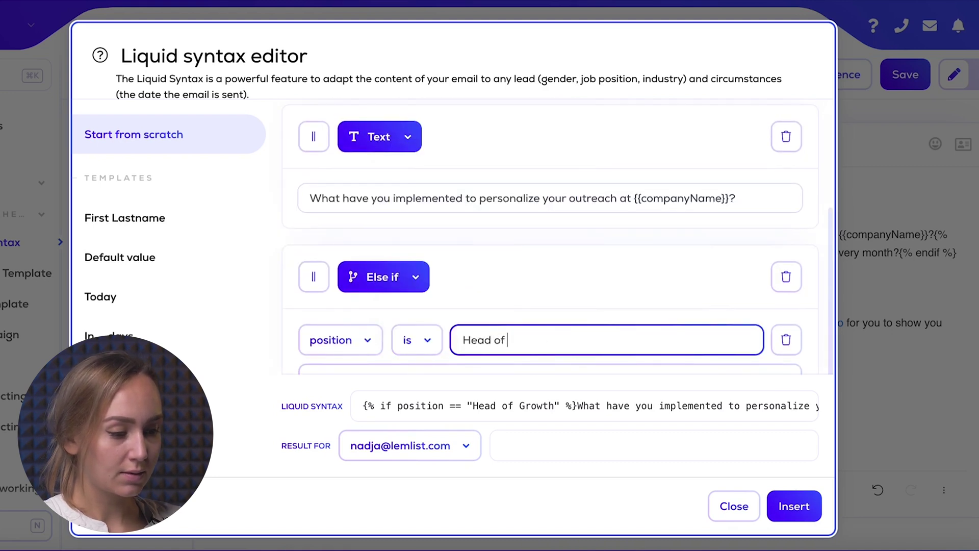
# Step: Add a Text block: 'What do you do in order for your teams to reach their monthly quota?'
pyautogui.scroll(-4, 393, 179)
pyautogui.click(376, 288)
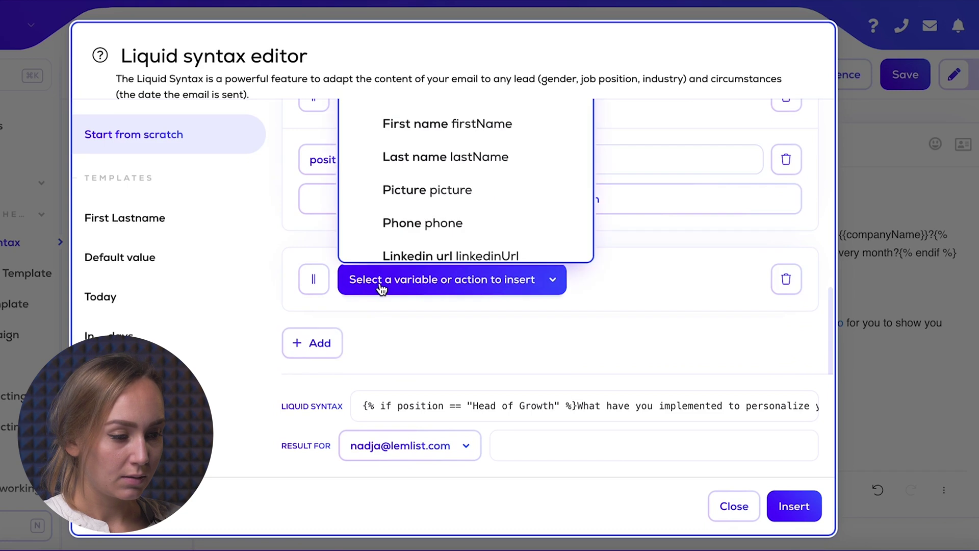
pyautogui.click(377, 102)
pyautogui.write('What do you do ino')
pyautogui.press('BackSpace')
pyautogui.write('order for you')
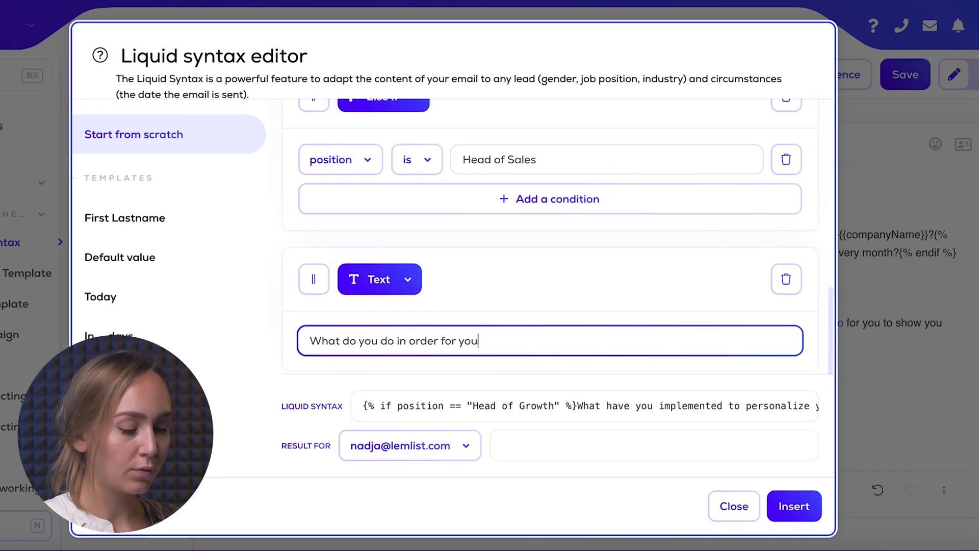
pyautogui.write('r teams to reach ')
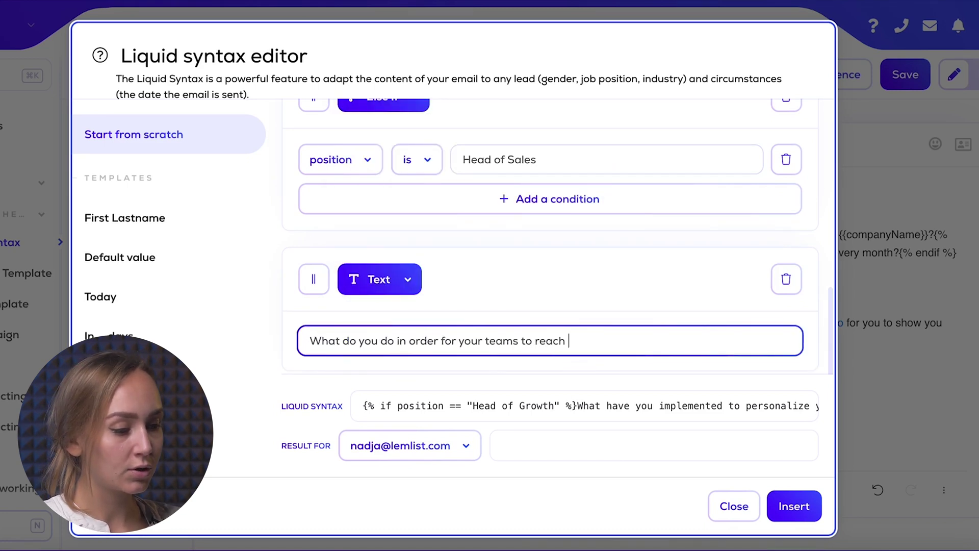
pyautogui.write('their monthly quota?')
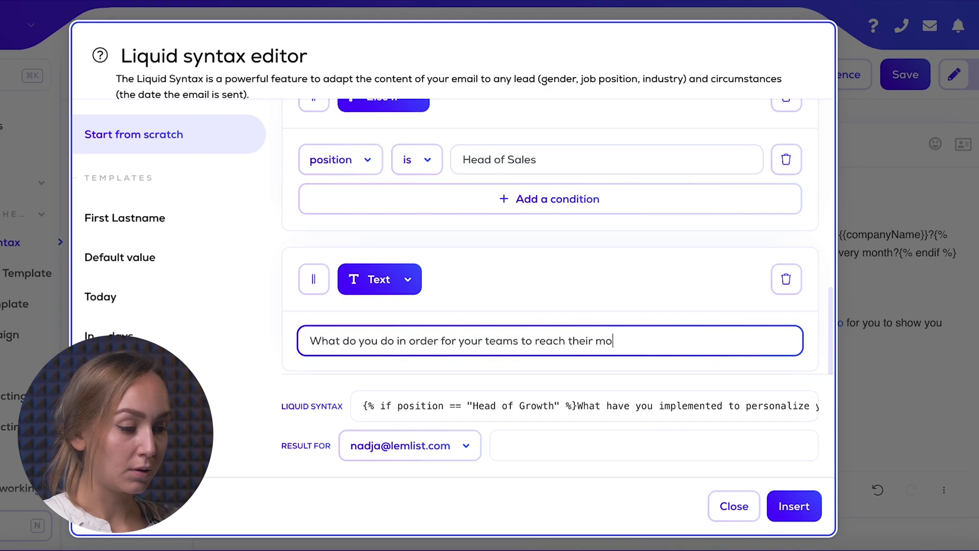
pyautogui.scroll(-1, 505, 323)
pyautogui.click(513, 339)
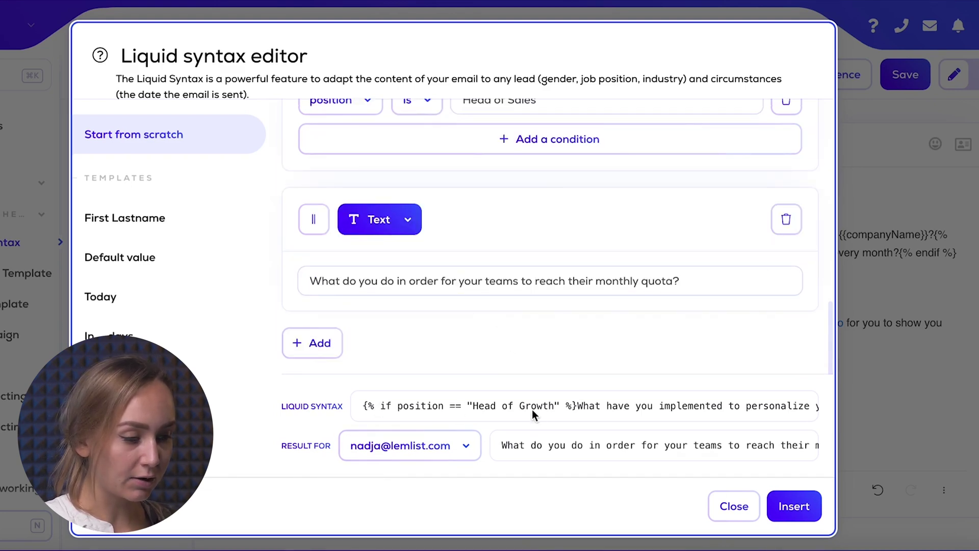
# Step: Inspect the generated Liquid code and preview the result for the Disney lead
pyautogui.tripleClick(669, 411)
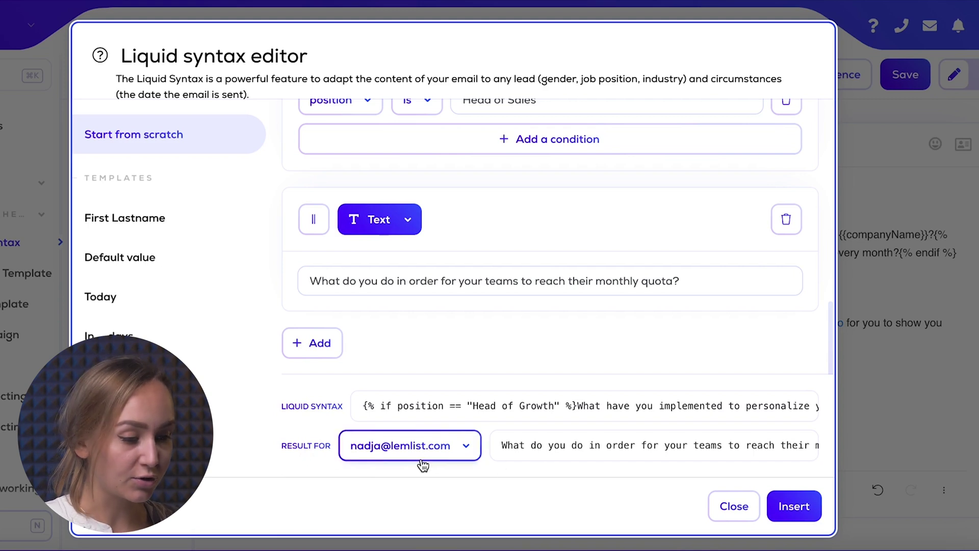
pyautogui.tripleClick(590, 447)
pyautogui.click(563, 450)
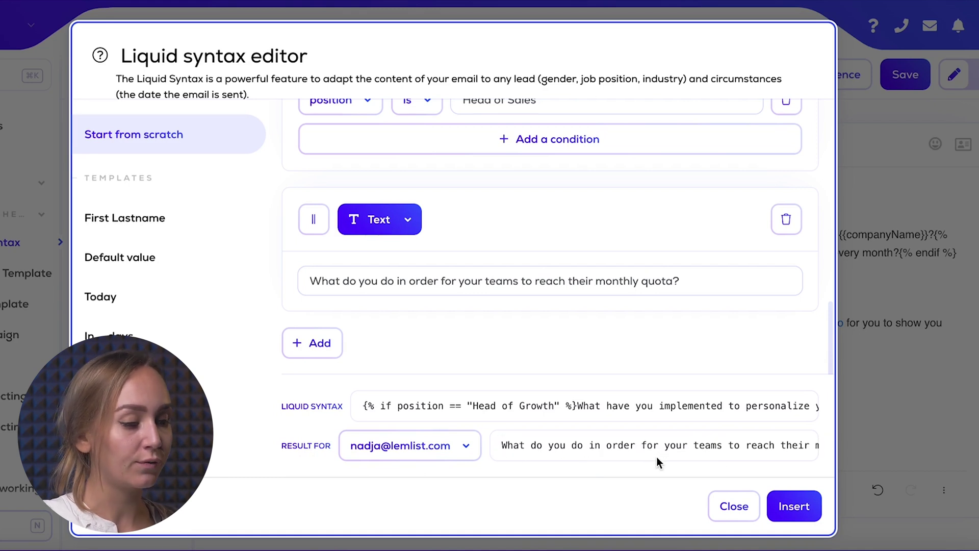
pyautogui.click(391, 455)
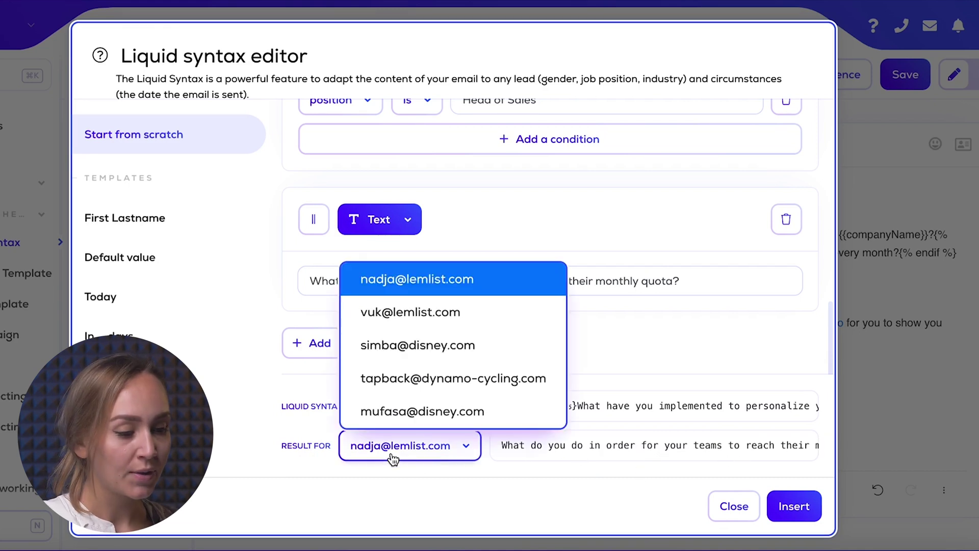
pyautogui.click(415, 353)
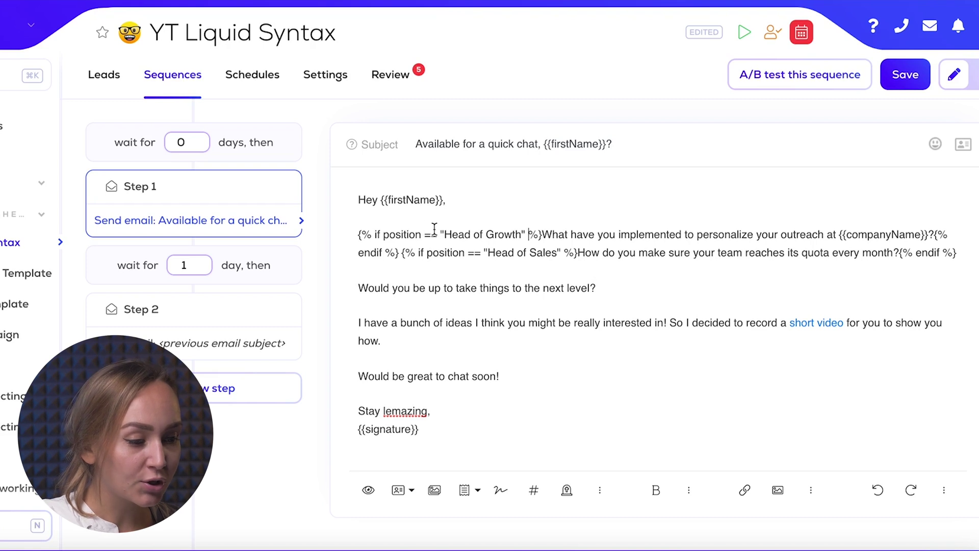
# Step: Inspect the == comparison and closing endif tag of the first condition in the email body
pyautogui.moveTo(440, 236); pyautogui.dragTo(421, 235)
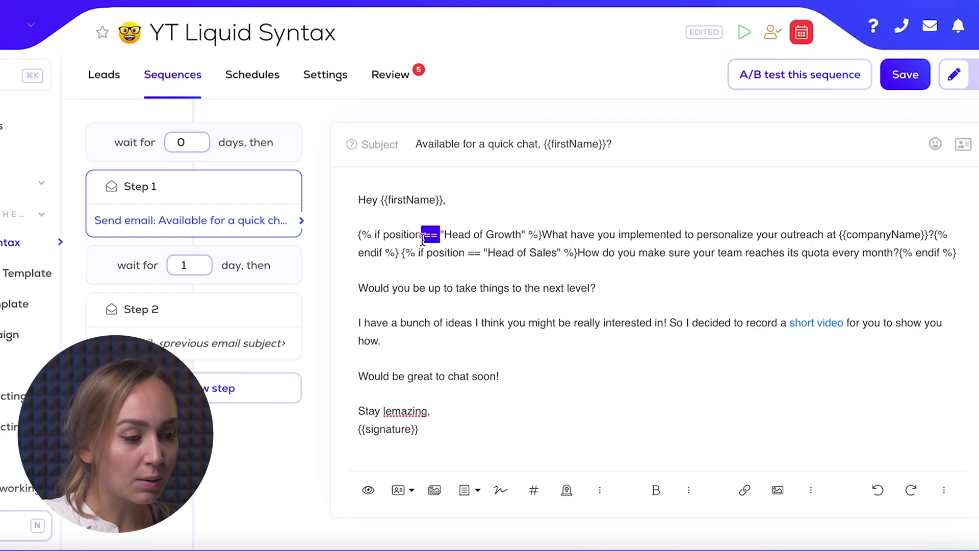
pyautogui.click(452, 234)
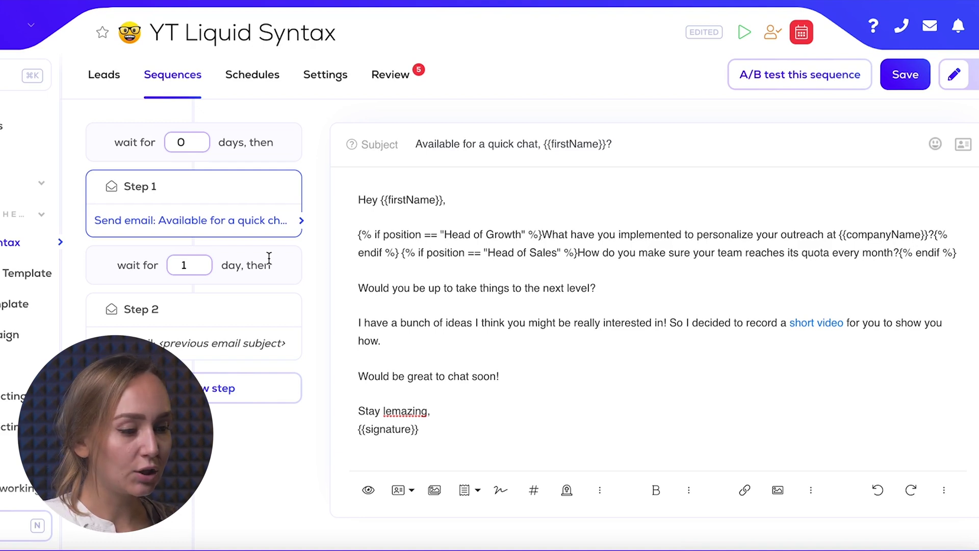
pyautogui.moveTo(935, 235); pyautogui.dragTo(402, 251)
pyautogui.press('Right')
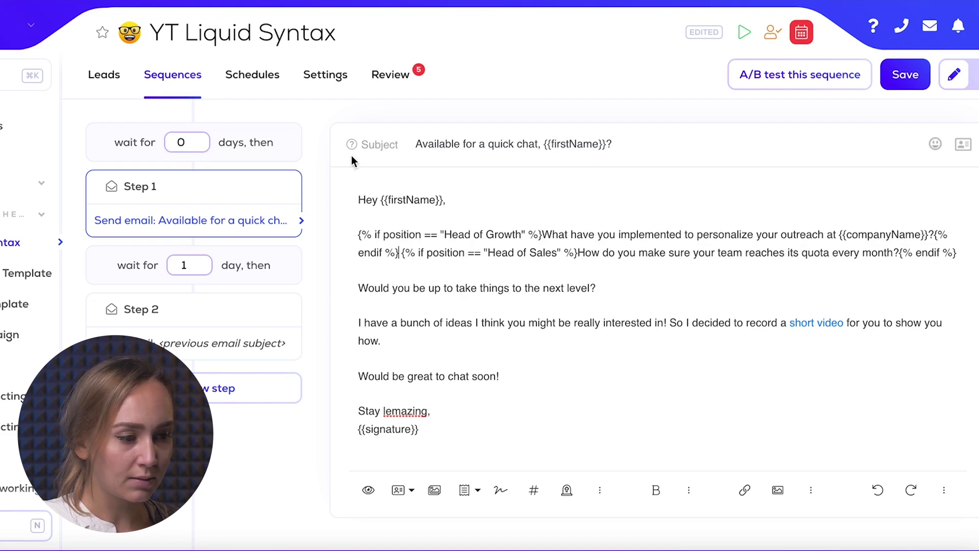
# Step: Open the lead review and scroll through the personalized email showing the quota question
pyautogui.click(393, 77)
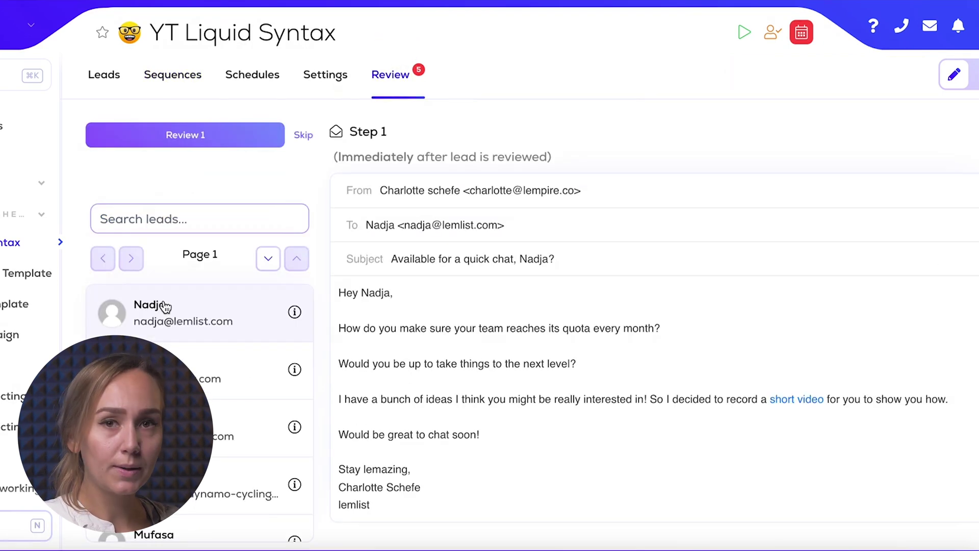
pyautogui.scroll(-1, 463, 485)
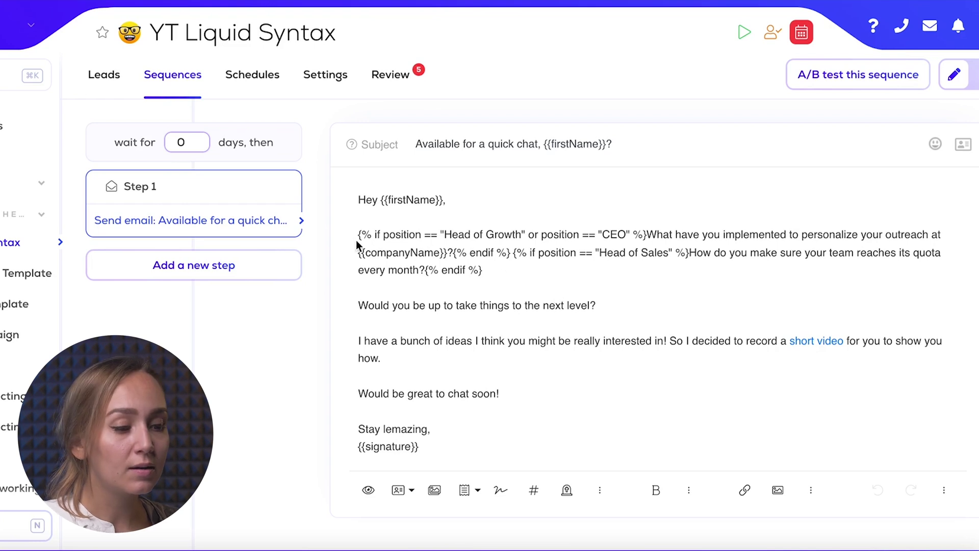
# Step: Check the Head of Growth or CEO opening tag, then reopen the lead review
pyautogui.moveTo(358, 236); pyautogui.dragTo(650, 239)
pyautogui.click(537, 273)
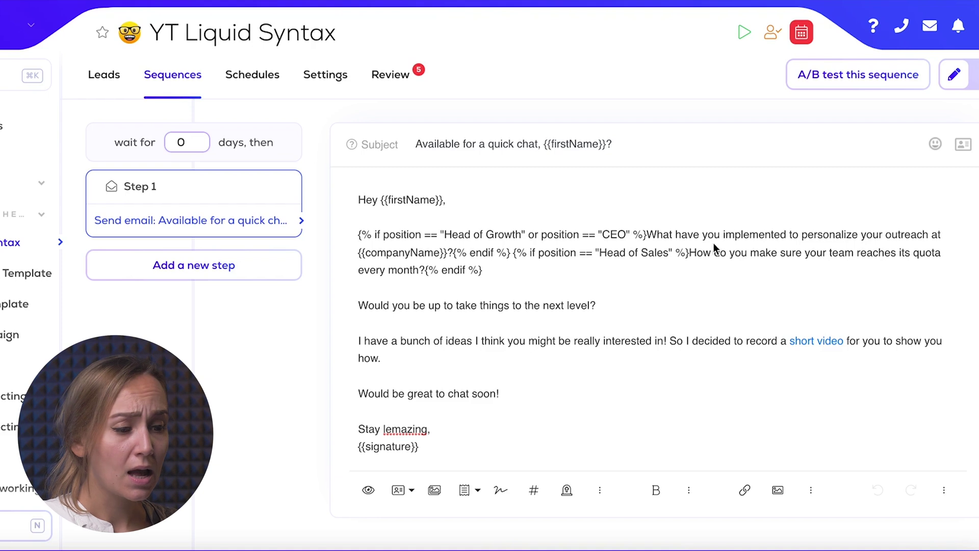
pyautogui.click(390, 75)
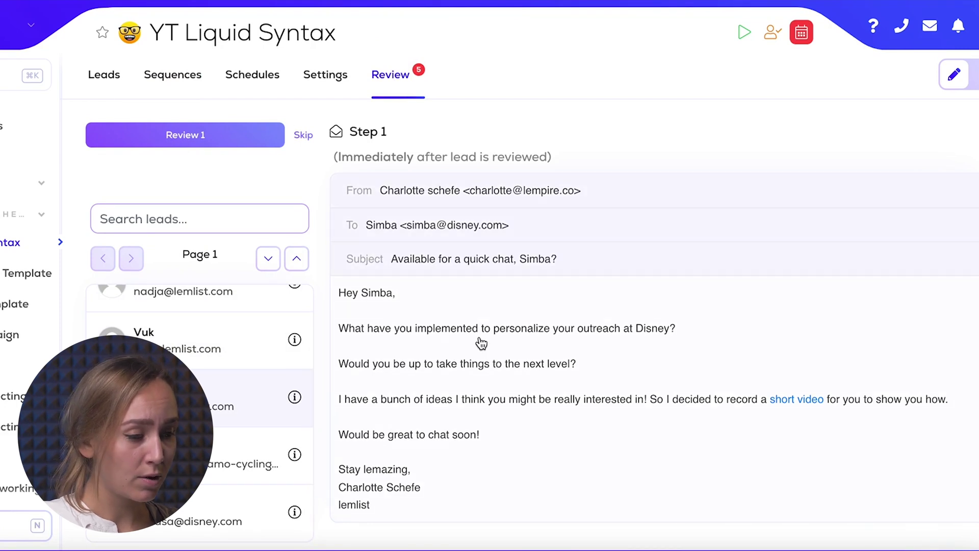
# Step: Preview the personalized email for the last lead in the review list
pyautogui.click(170, 523)
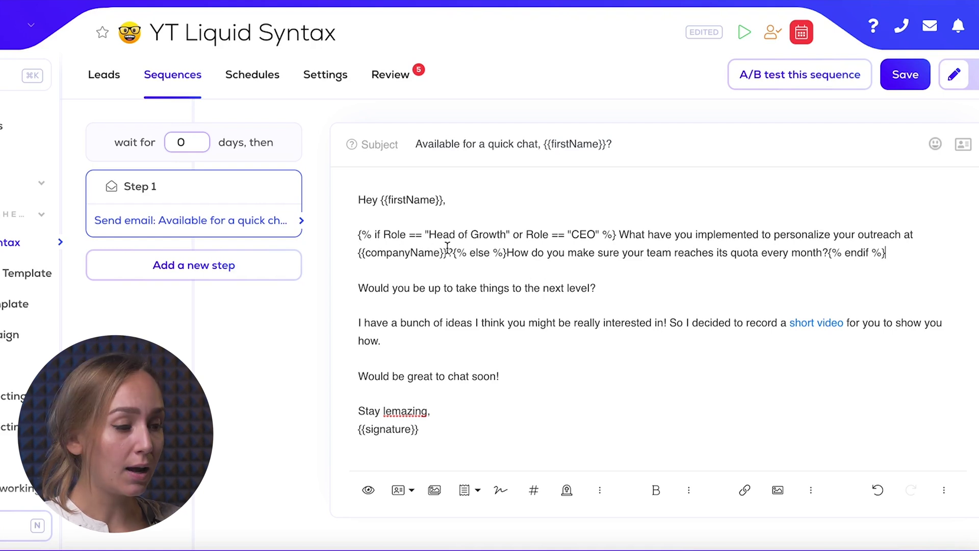
# Step: Delete the extra space before 'What' in the first condition line
pyautogui.click(618, 235)
pyautogui.press('BackSpace')
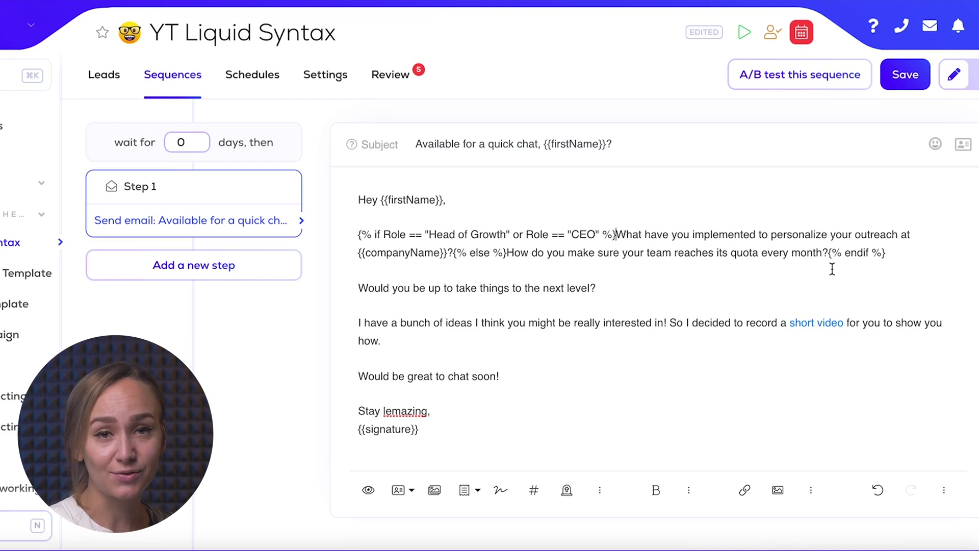
pyautogui.click(532, 489)
# Step: Browse the Liquid syntax editor's ready-made templates, such as Today for the send date
pyautogui.scroll(-2, 131, 297)
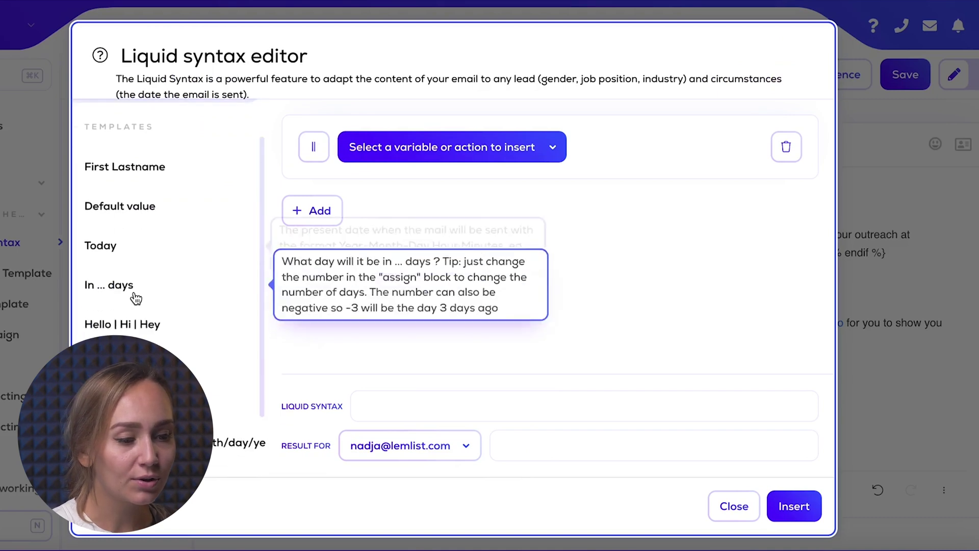
pyautogui.moveTo(151, 210)
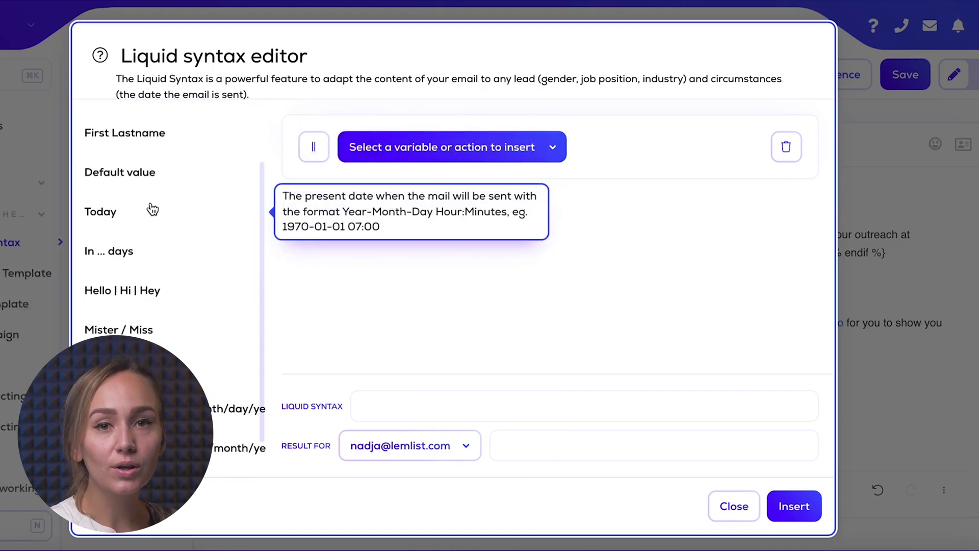